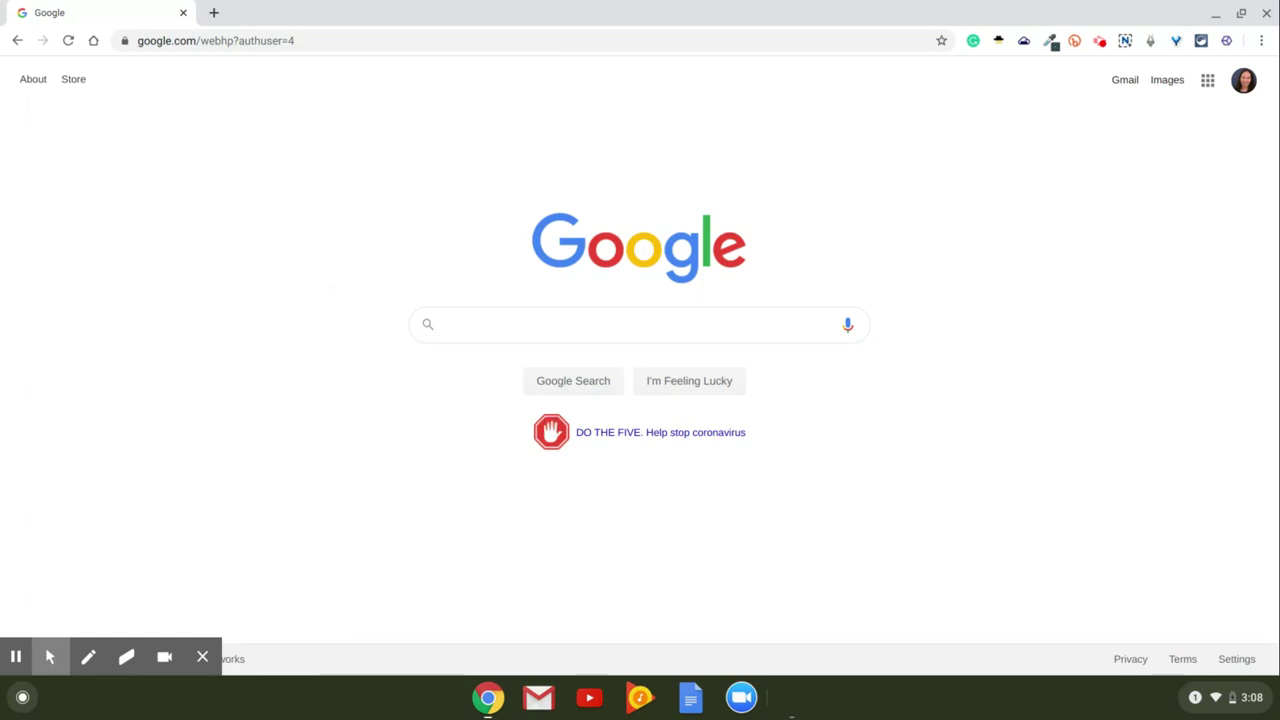
Search Google for 'college station schoology' to find the College Station ISD Schoology login.
left_click(584, 329)
type("col")
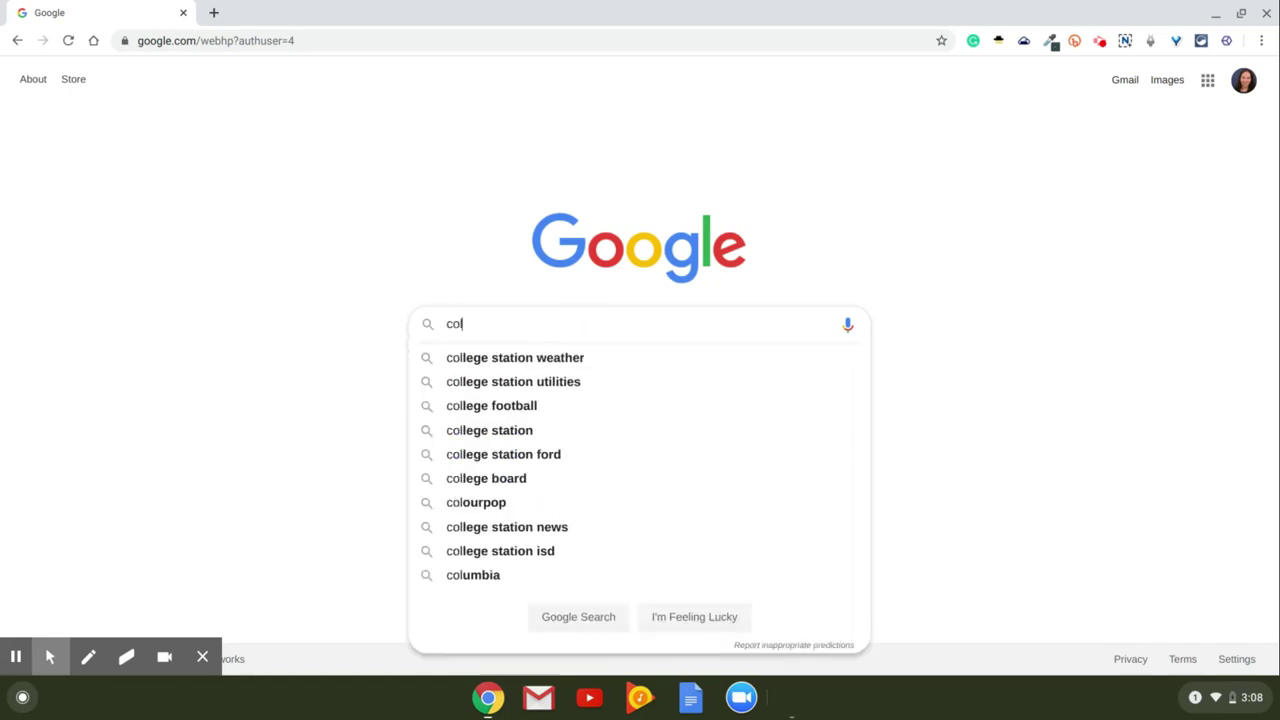
type("lege station ")
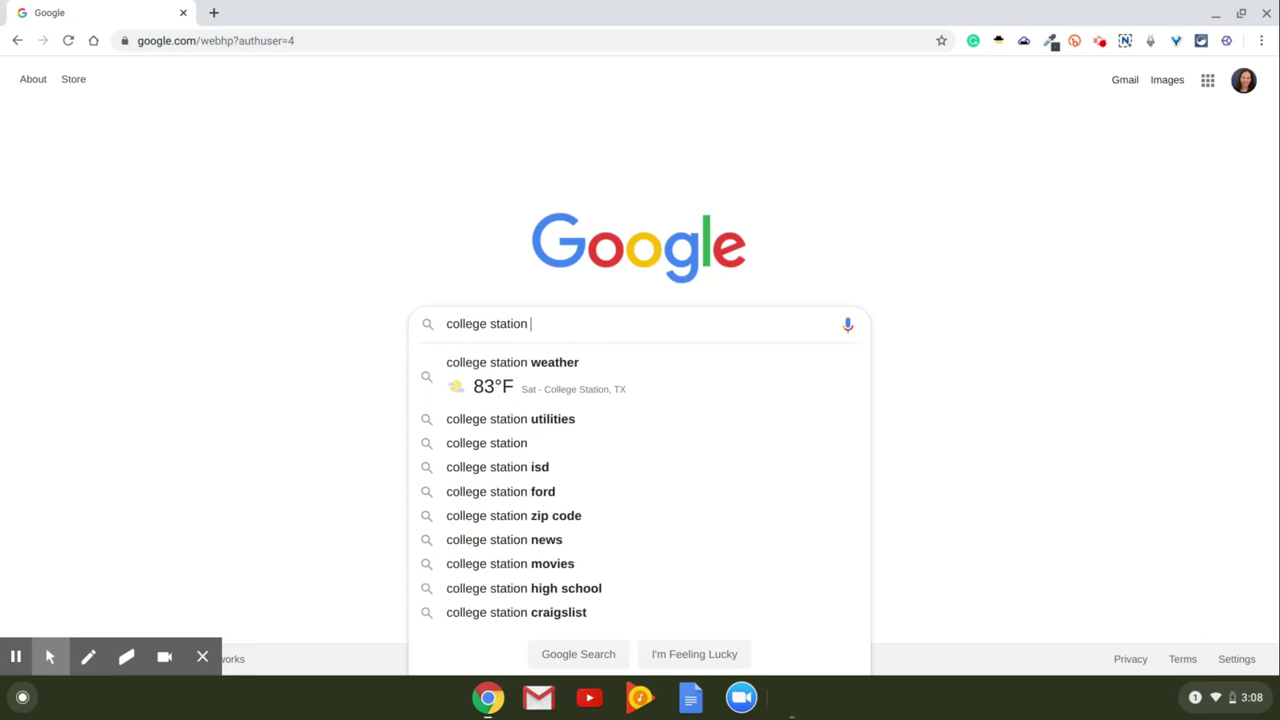
type("schoology")
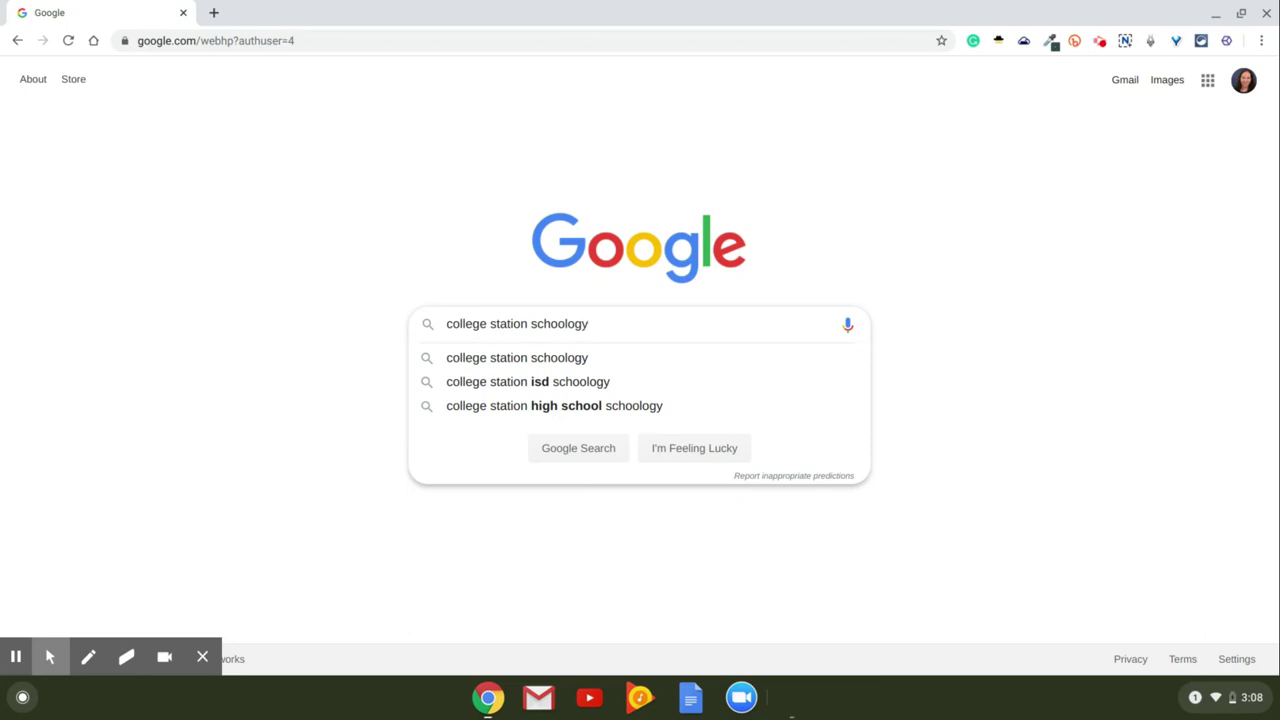
key("Return")
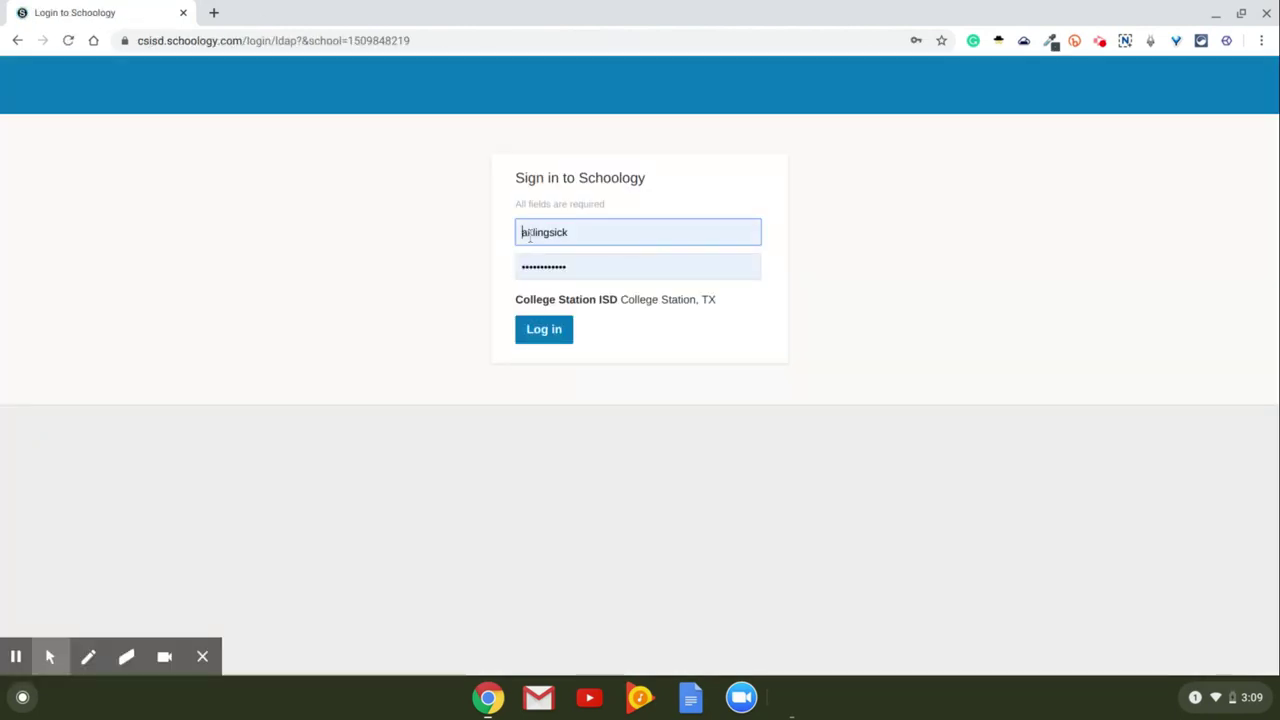
Clear the autofilled username and saved password on the csisd Schoology login page.
left_click(529, 233)
key("ctrl+a")
key("BackSpace")
left_click(462, 238)
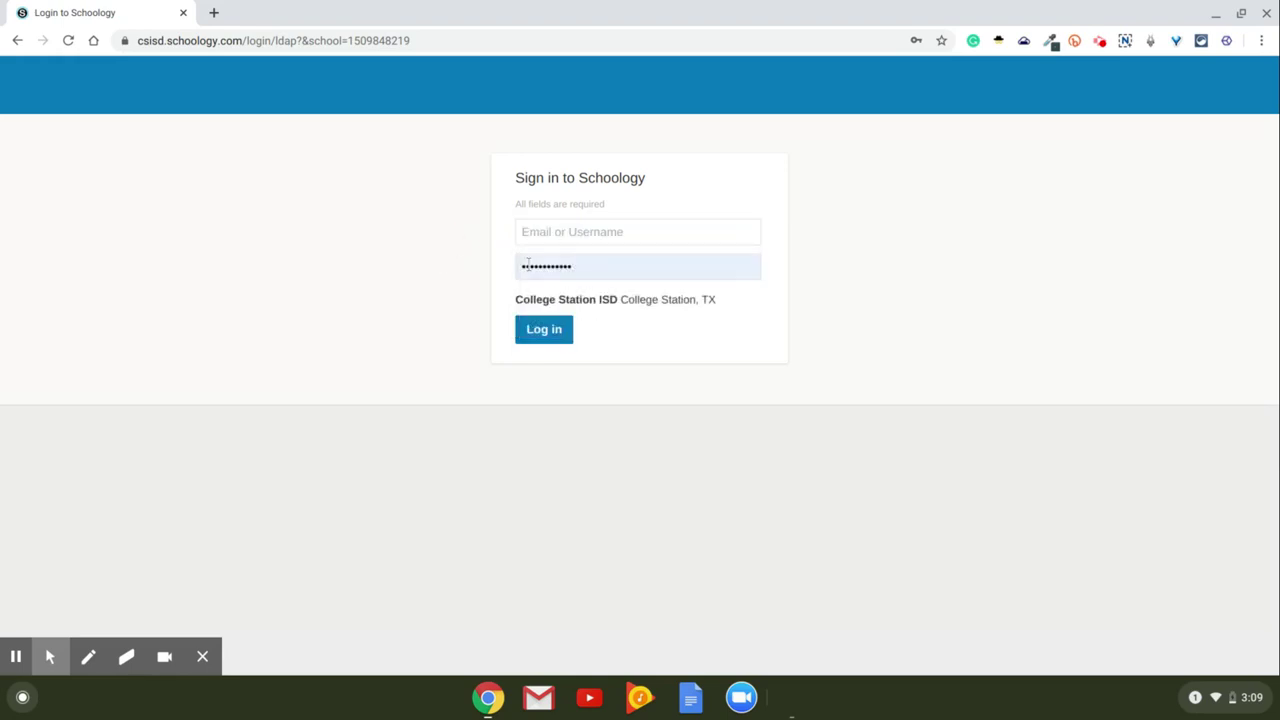
left_click(570, 268)
key("ctrl+a")
key("BackSpace")
left_click(407, 236)
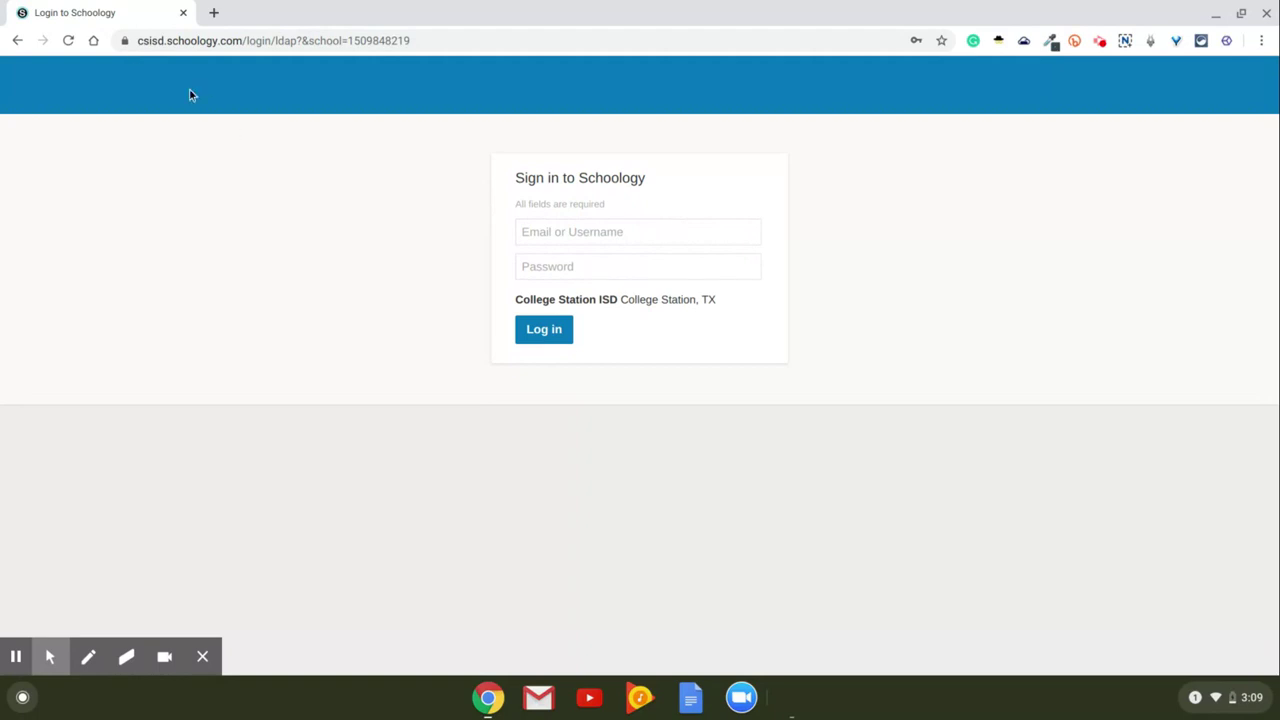
Highlight the school's Schoology web address and ready the empty username and password fields.
left_click_drag(139, 41, 243, 40)
left_click(640, 233)
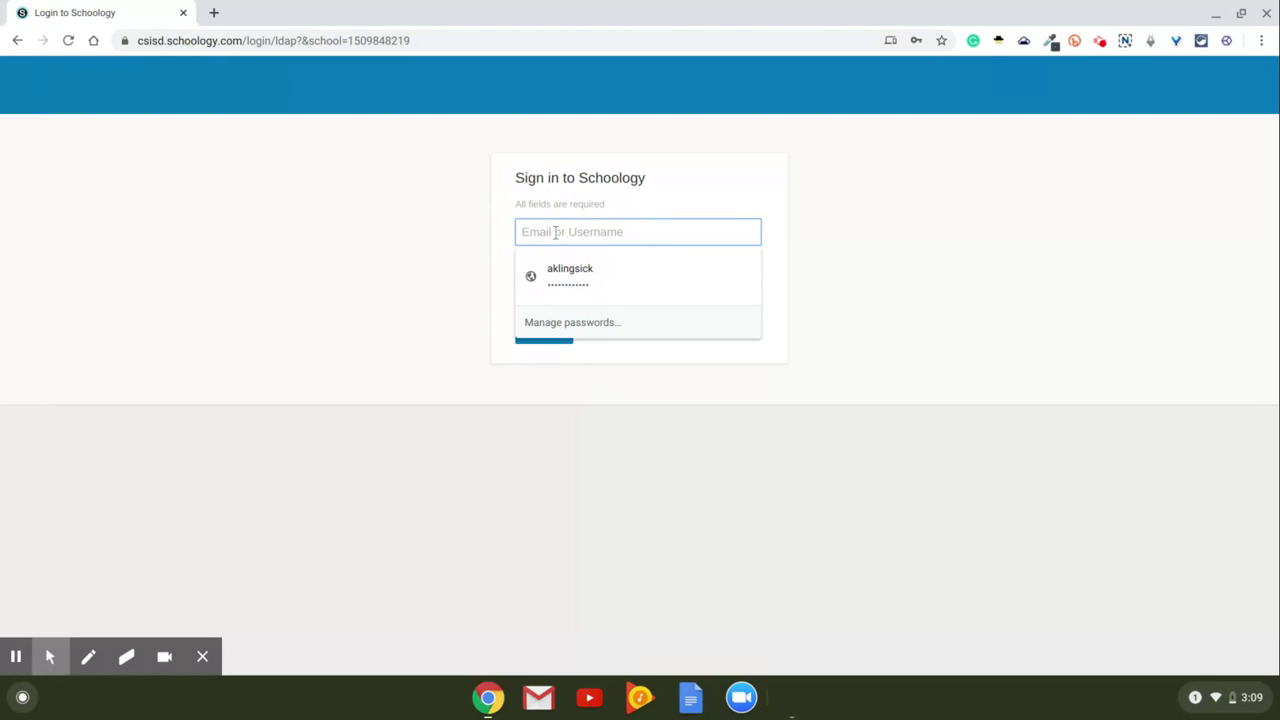
left_click(430, 236)
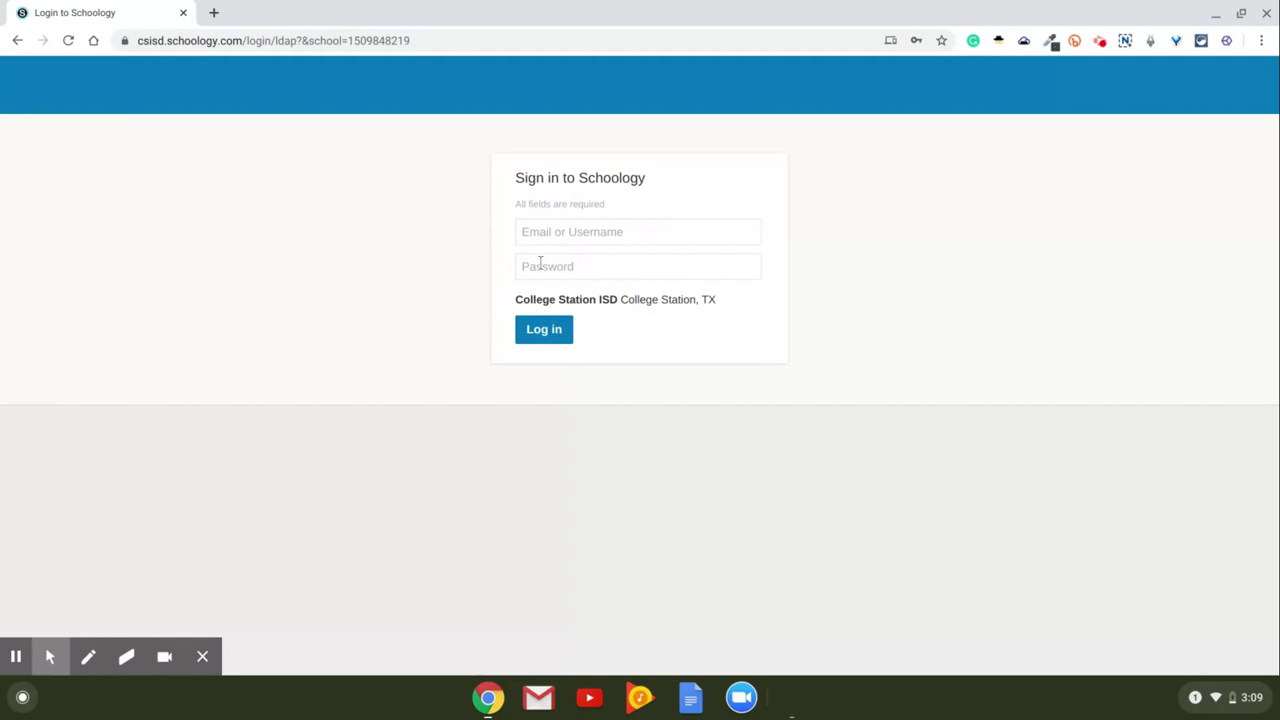
left_click(532, 266)
left_click(475, 266)
Open the Language Arts 3: Section 1-3 course card from the Course Dashboard.
left_click(87, 657)
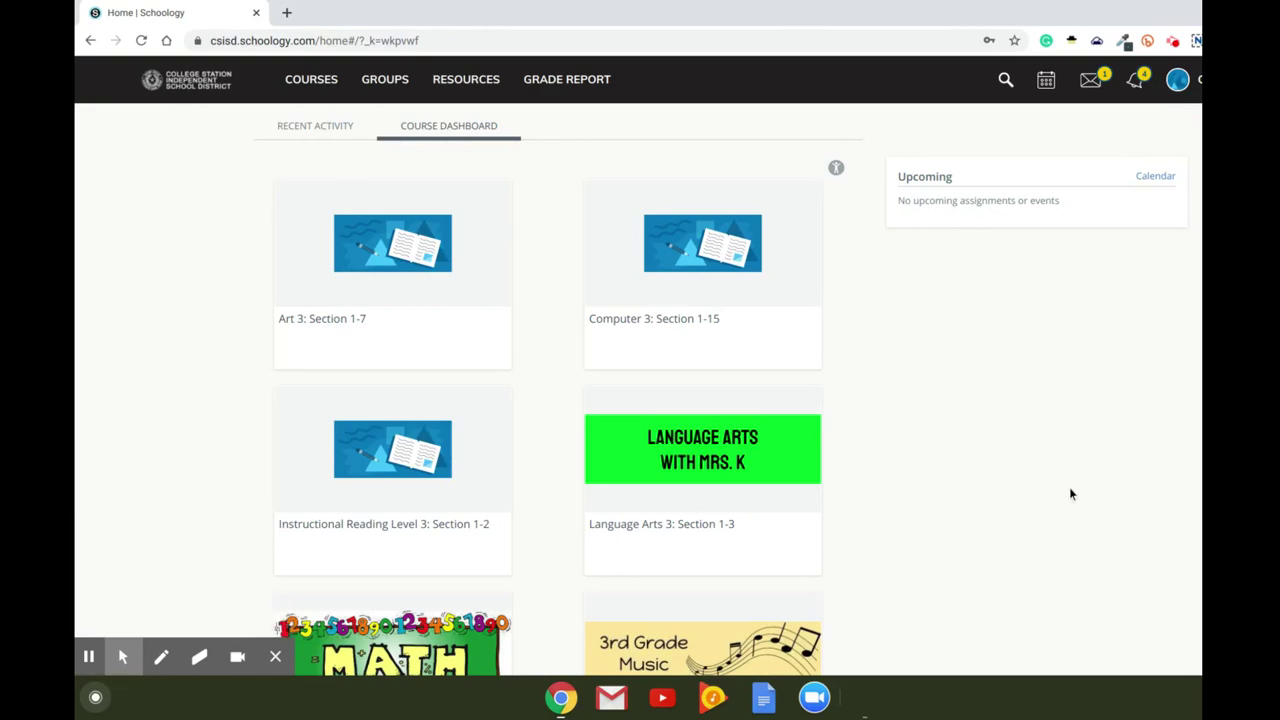
scroll(1056, 510, "down", 7)
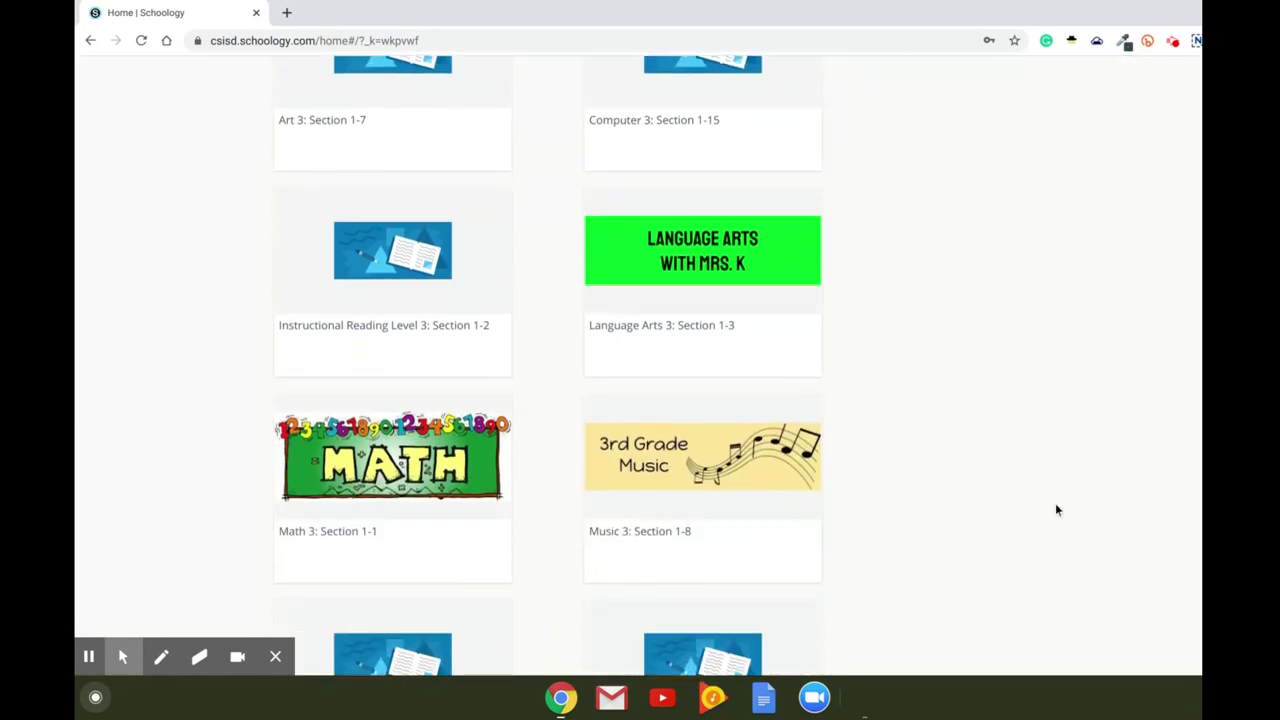
scroll(1055, 503, "up", 6)
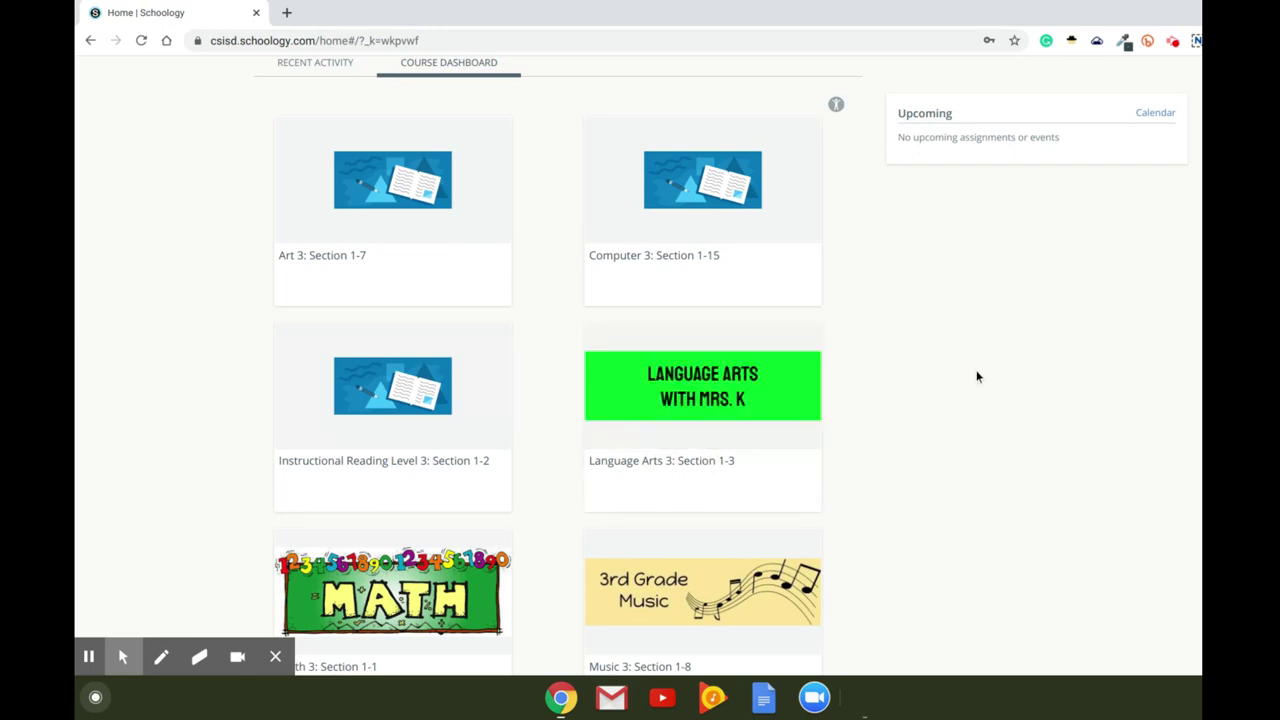
left_click(785, 392)
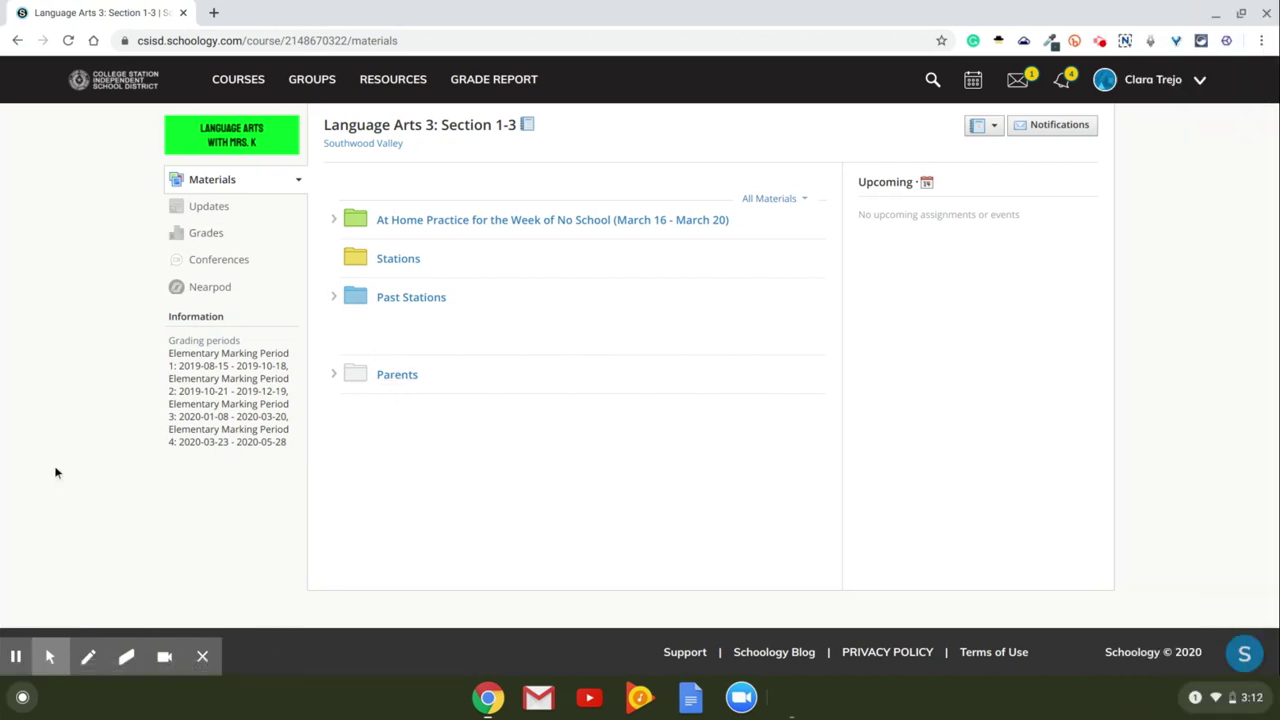
left_click(16, 656)
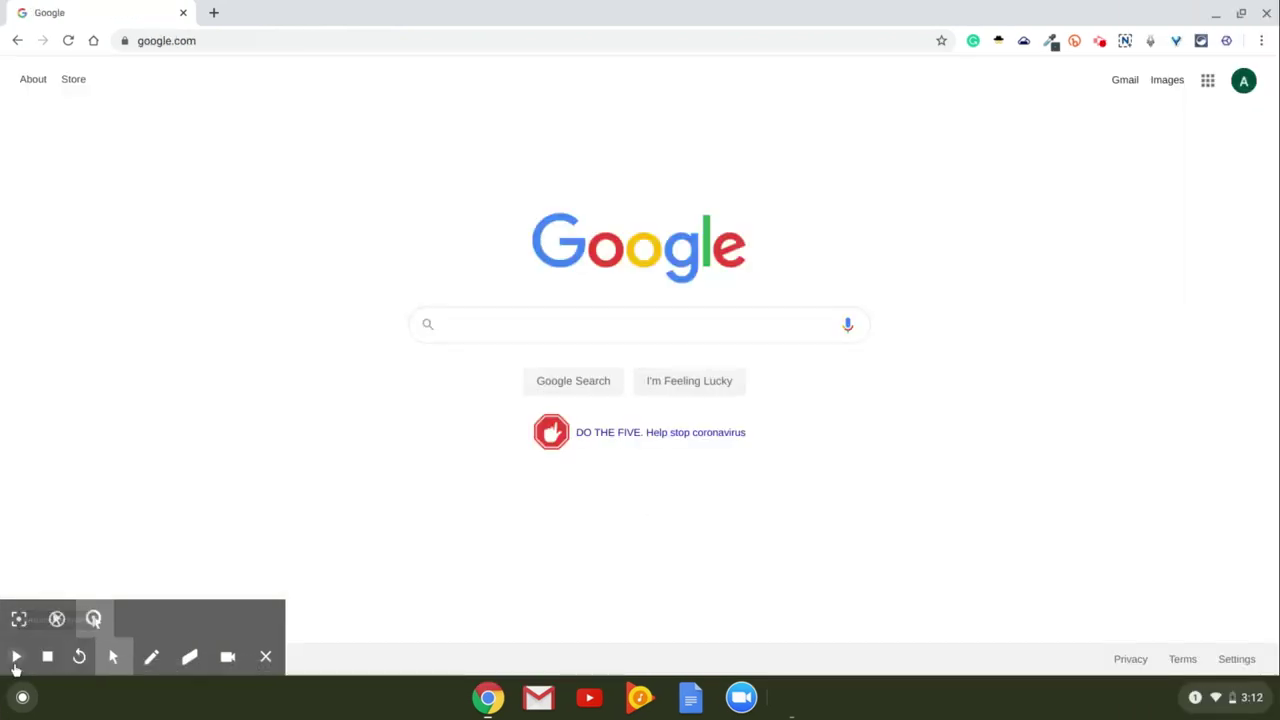
Search Google for 'schoology' via the suggestion to reach the schoology.com homepage.
left_click(16, 656)
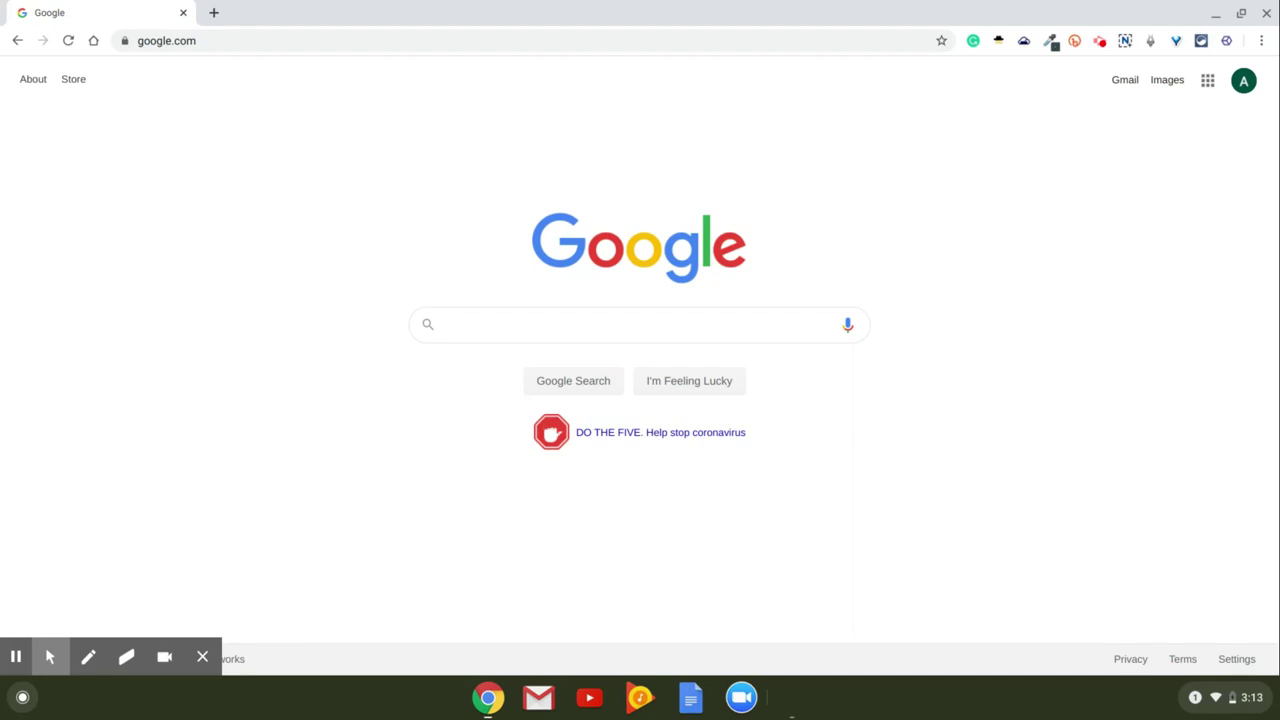
left_click(471, 325)
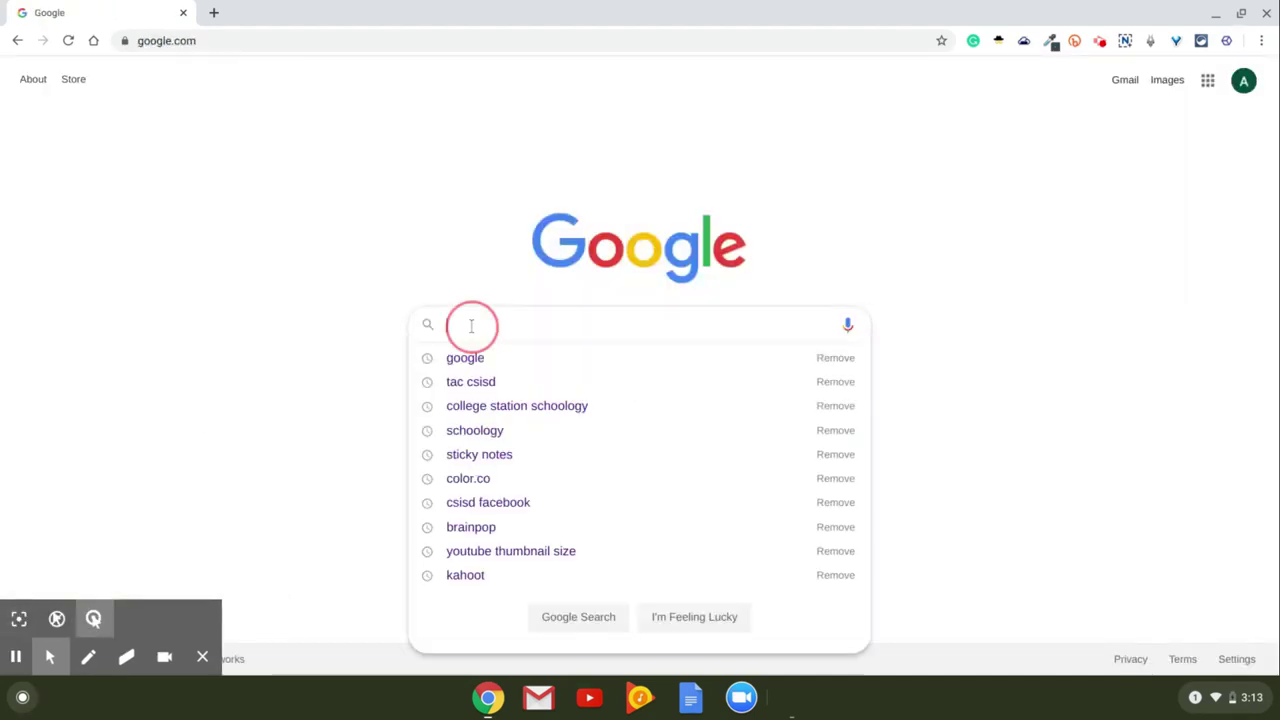
type("schoo")
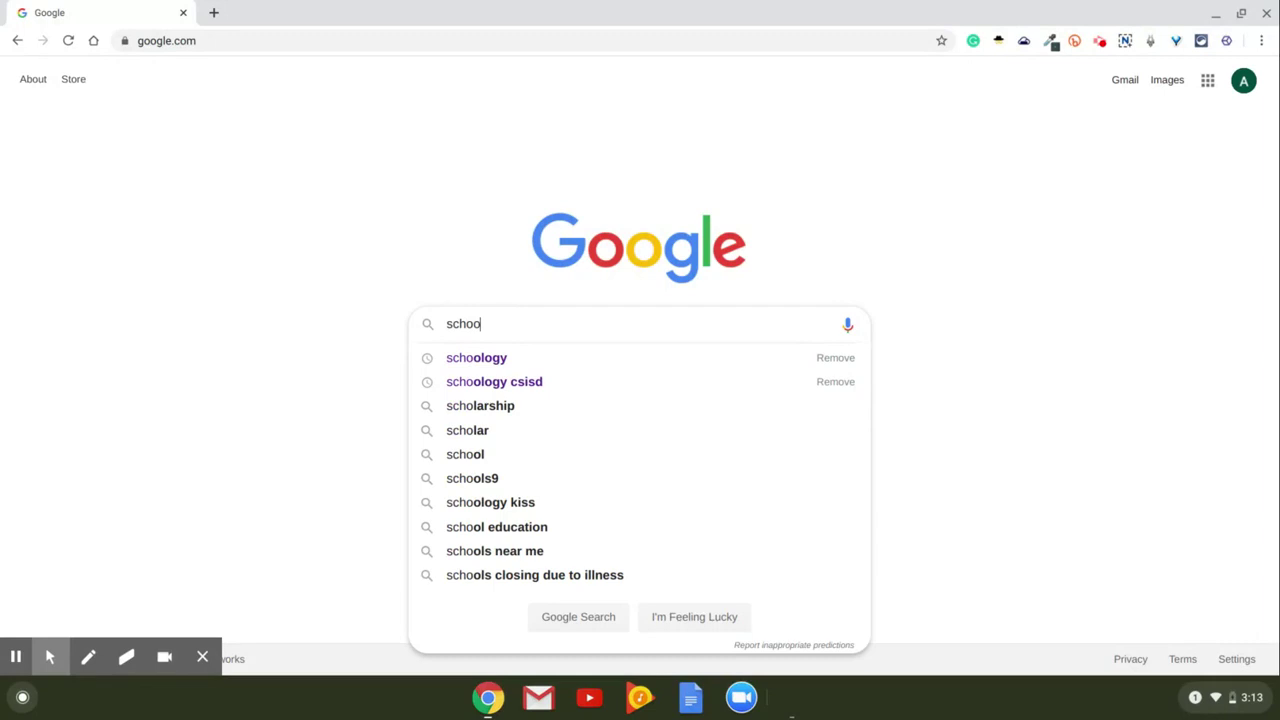
type("logy")
left_click(532, 364)
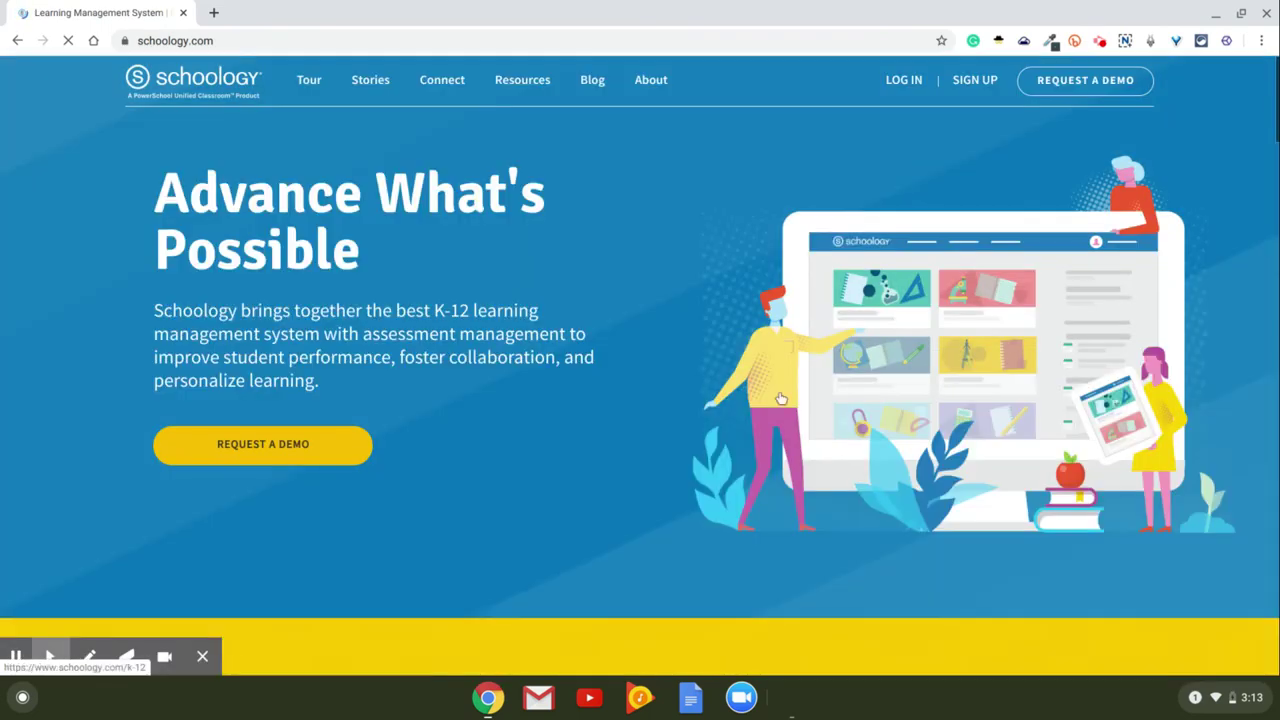
Bring up the SIGN UP options on schoology.com to start a Parent account.
mouse_move(976, 88)
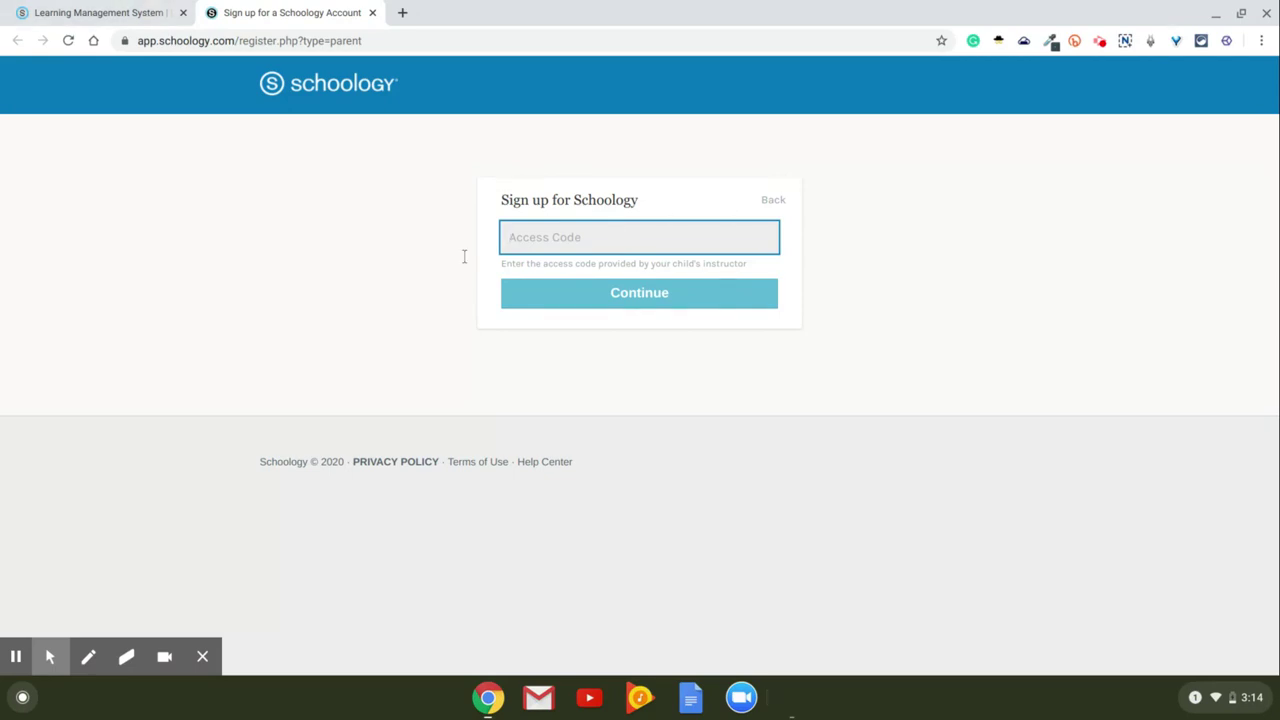
left_click(16, 656)
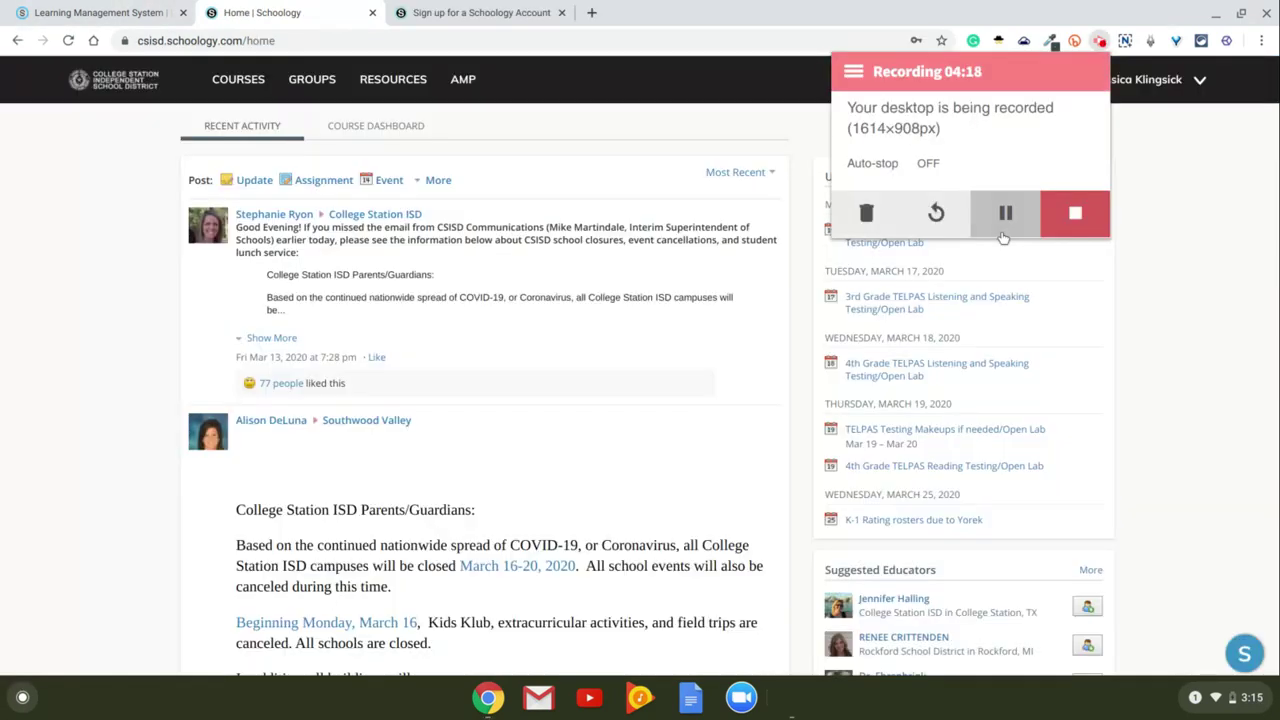
left_click(1160, 263)
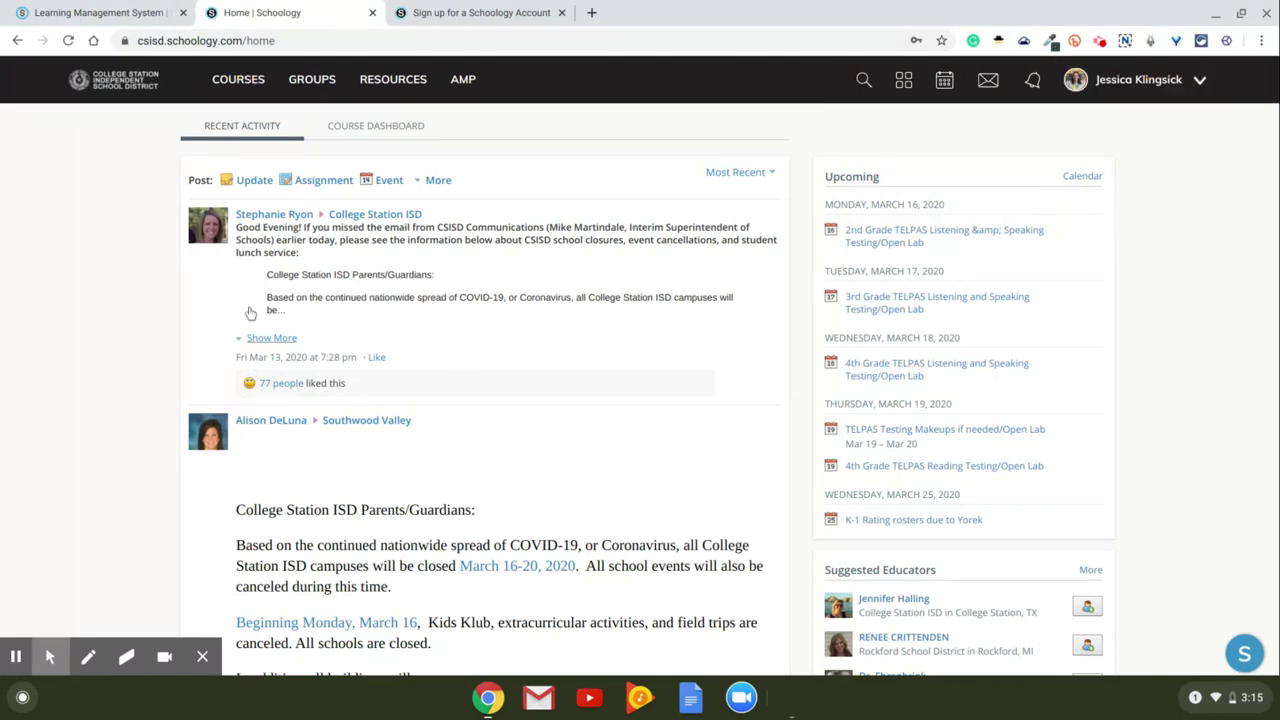
left_click(241, 72)
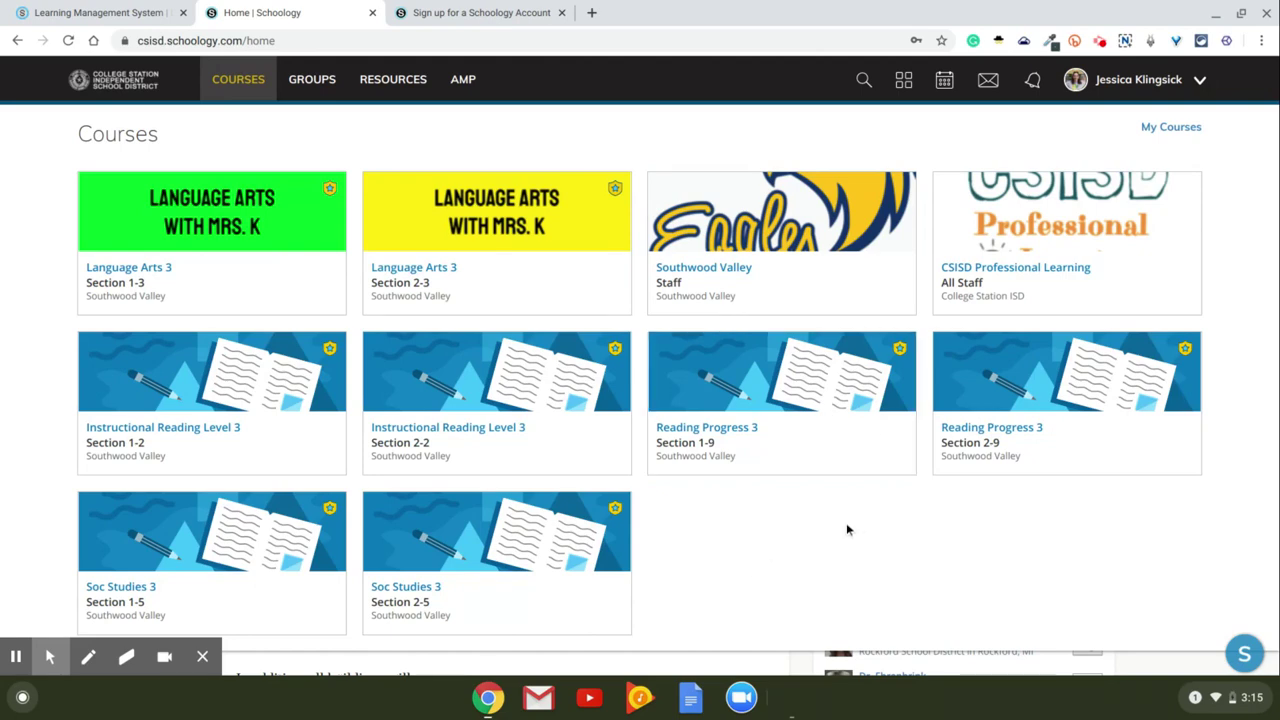
left_click(1090, 93)
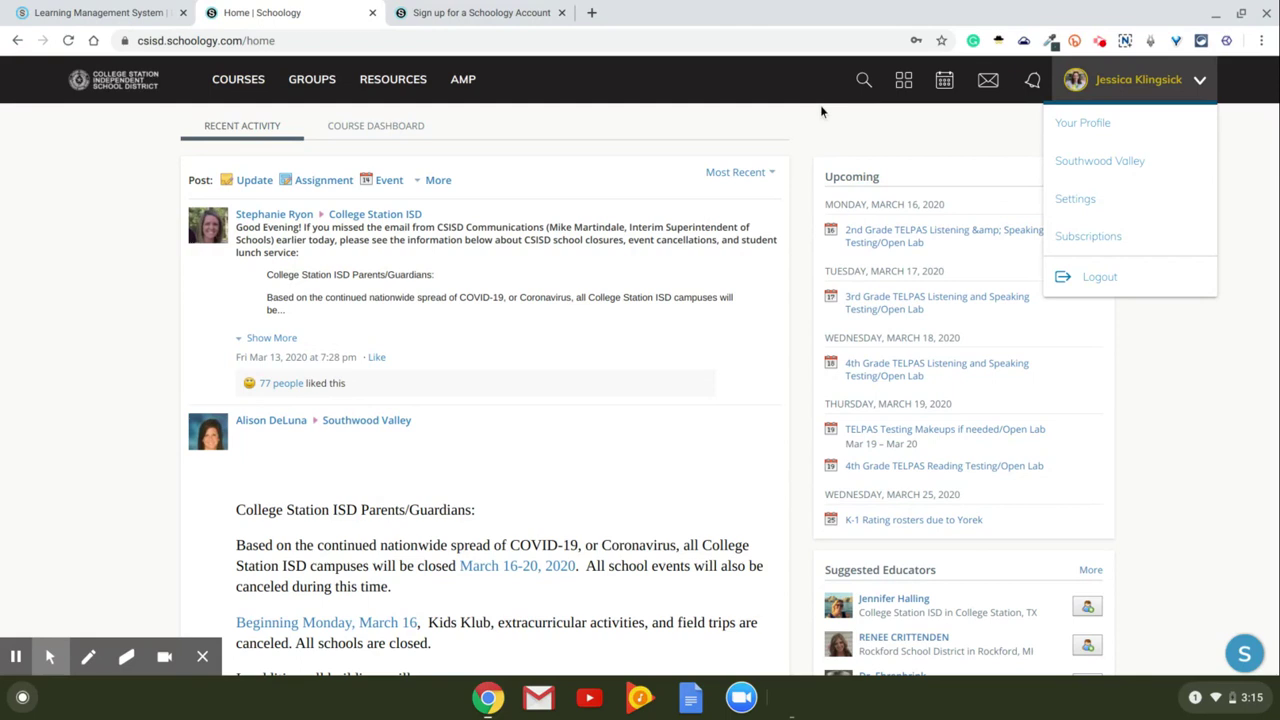
left_click(784, 166)
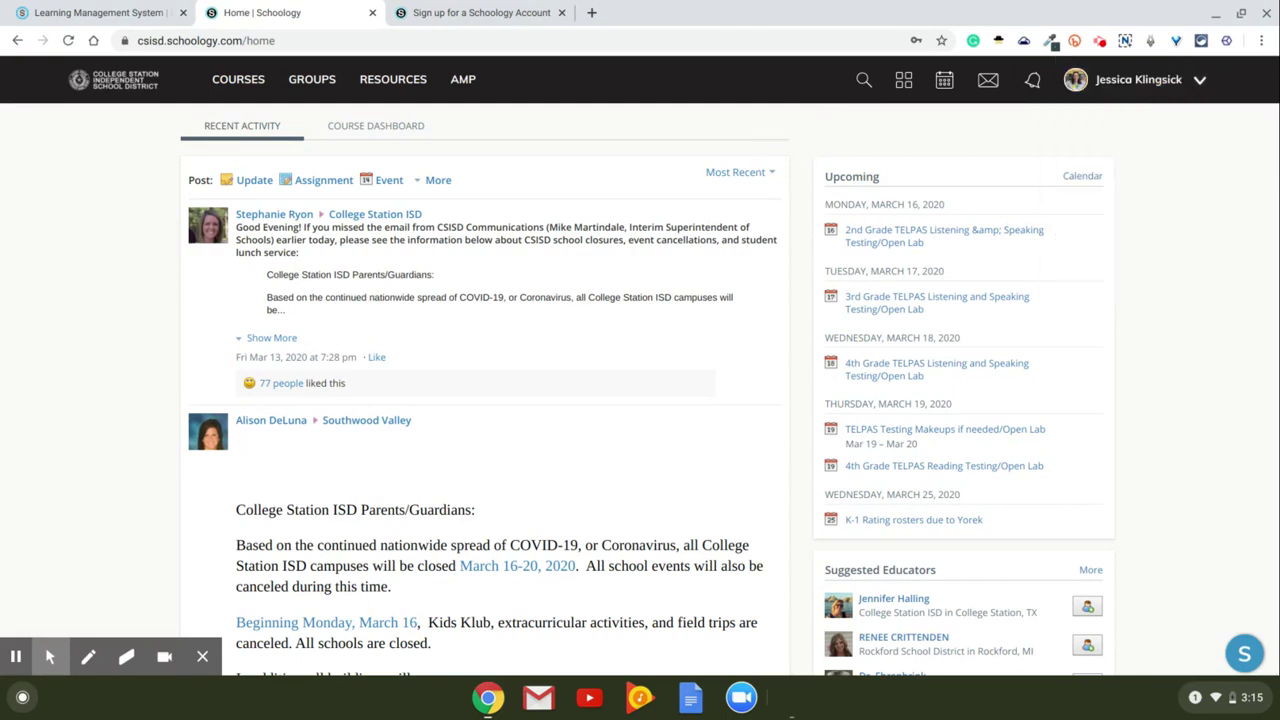
left_click(44, 8)
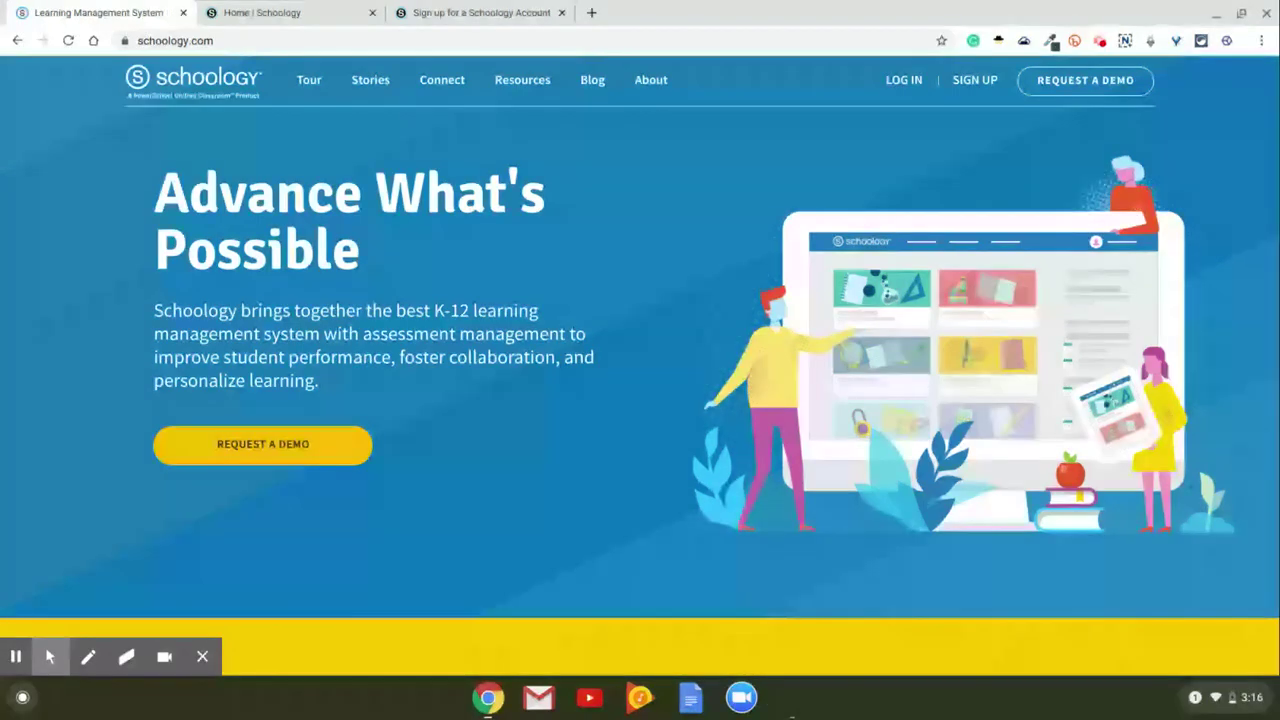
Switch to the 'Sign up for a Schoology Account' tab showing the parent access-code page.
left_click(384, 10)
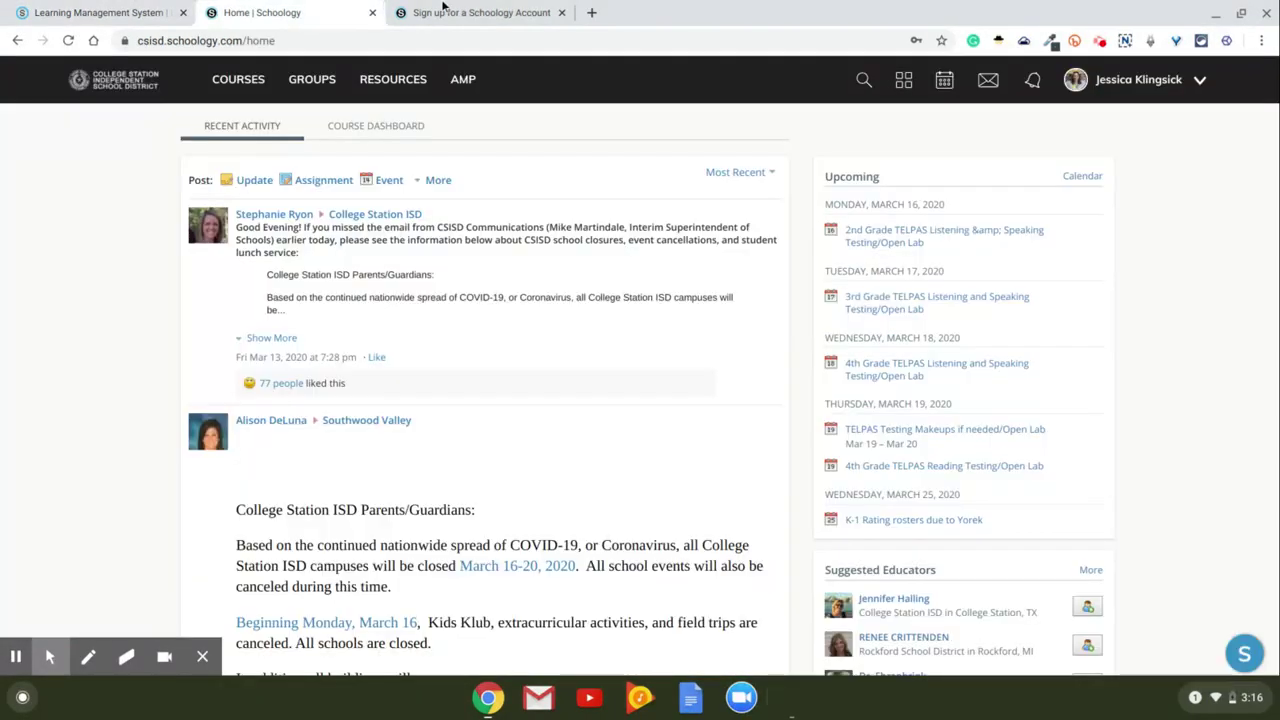
left_click(482, 8)
key("alt+shift+p")
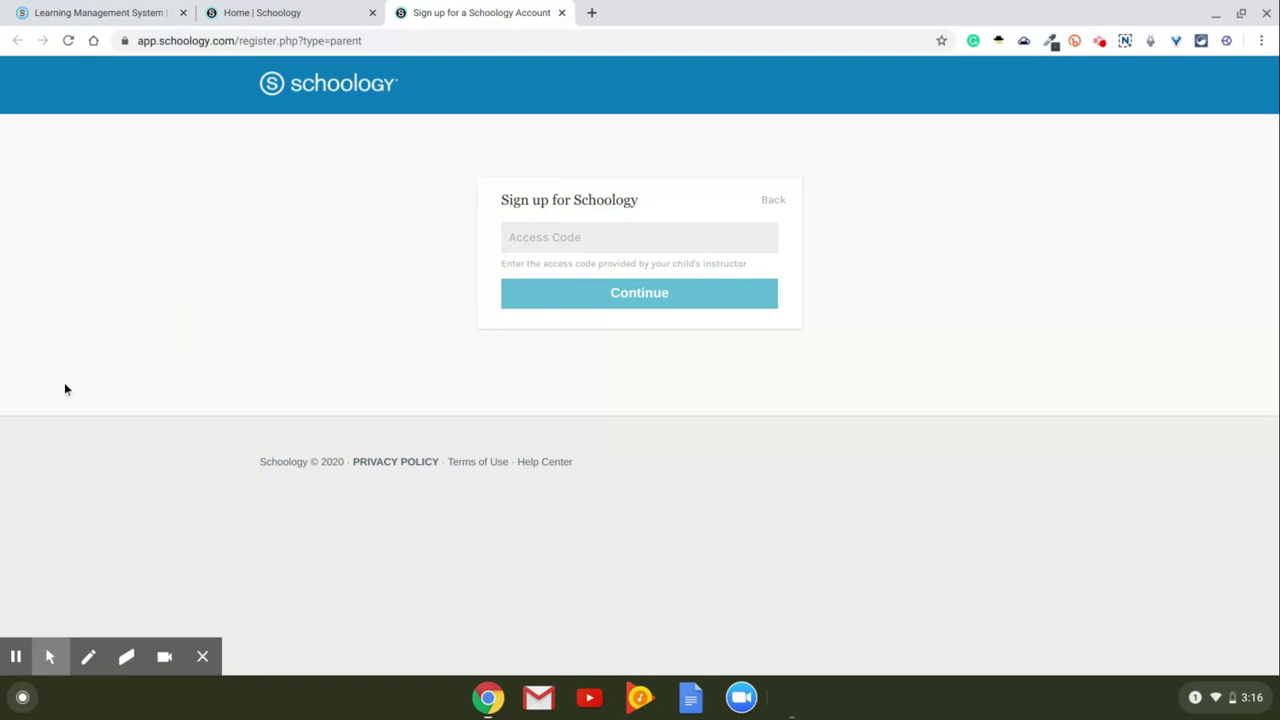
mouse_move(12, 640)
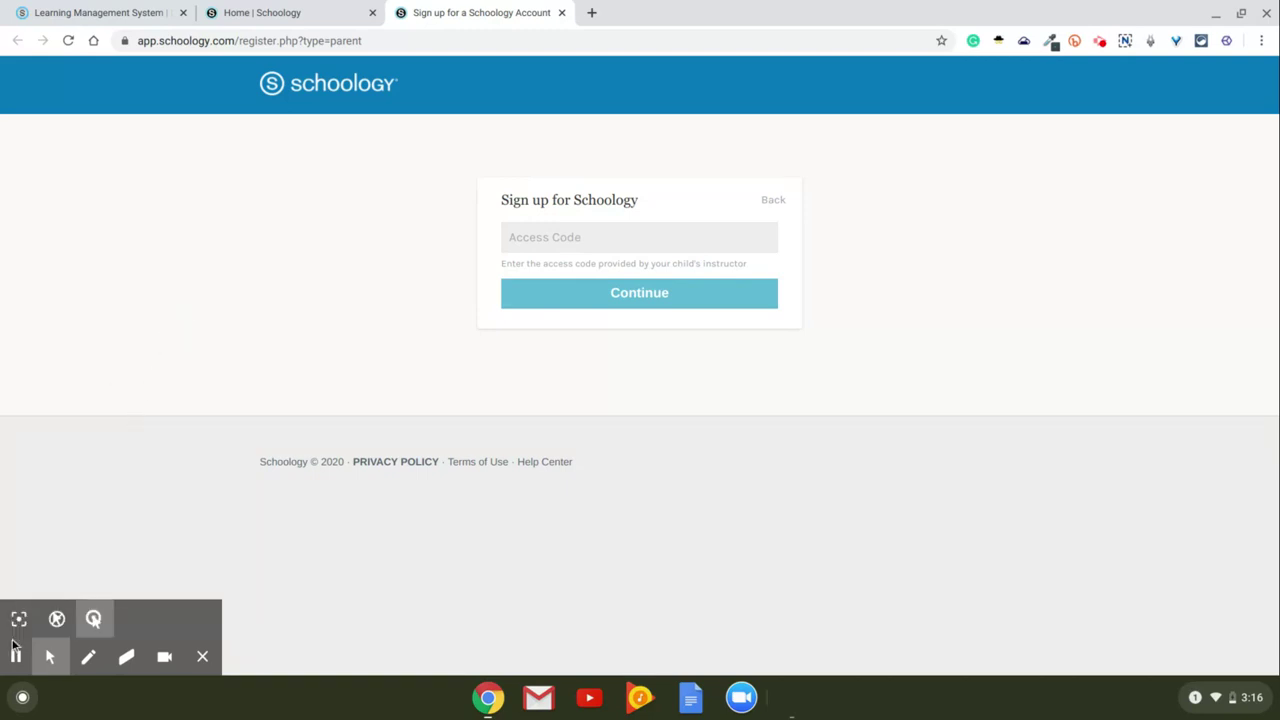